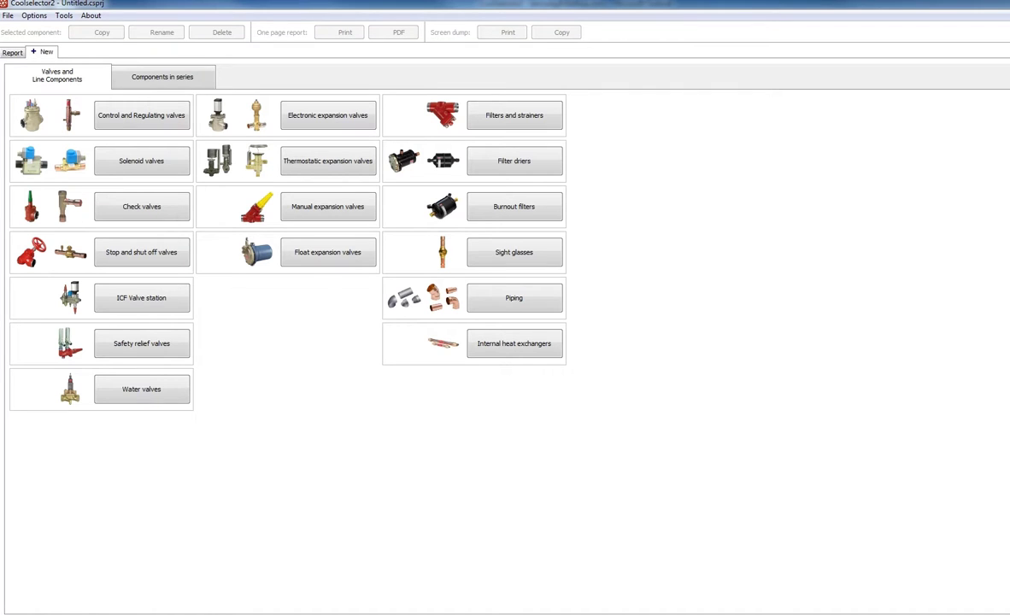
# - Make Industrial components the active preference set for the component overview
pyautogui.click(37, 16)
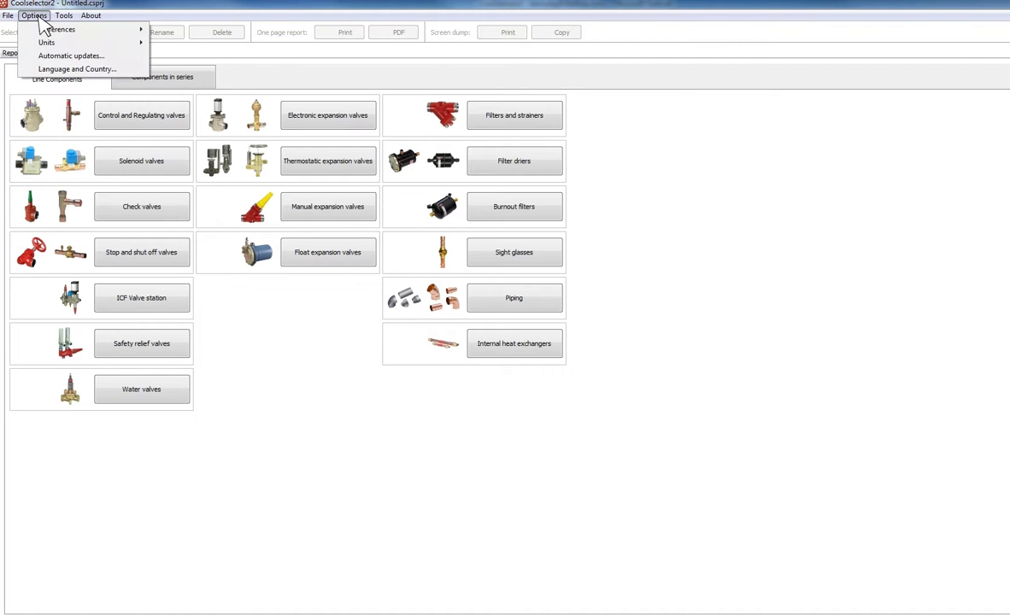
pyautogui.moveTo(56, 29)
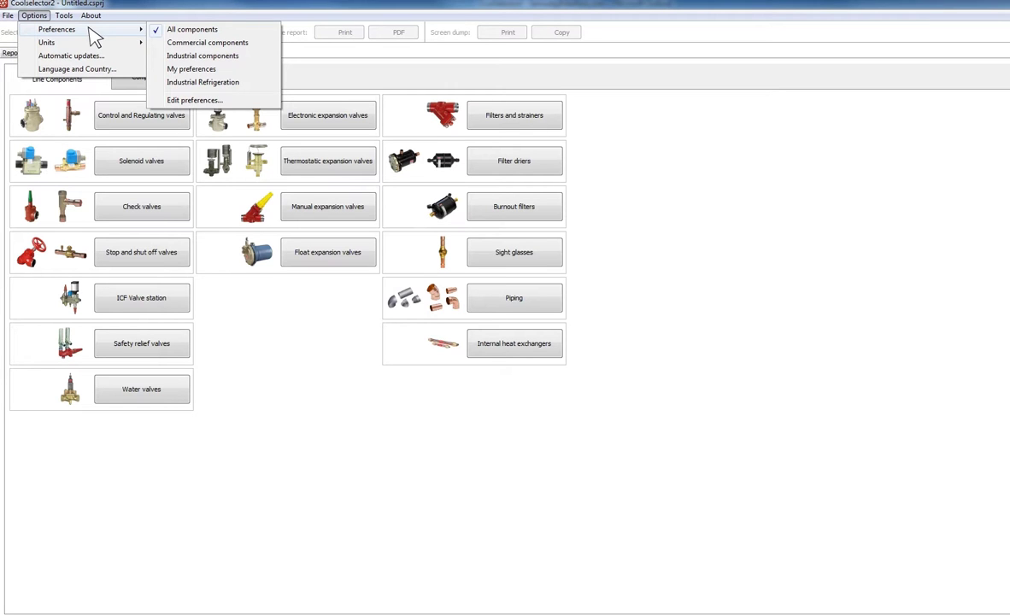
pyautogui.click(243, 57)
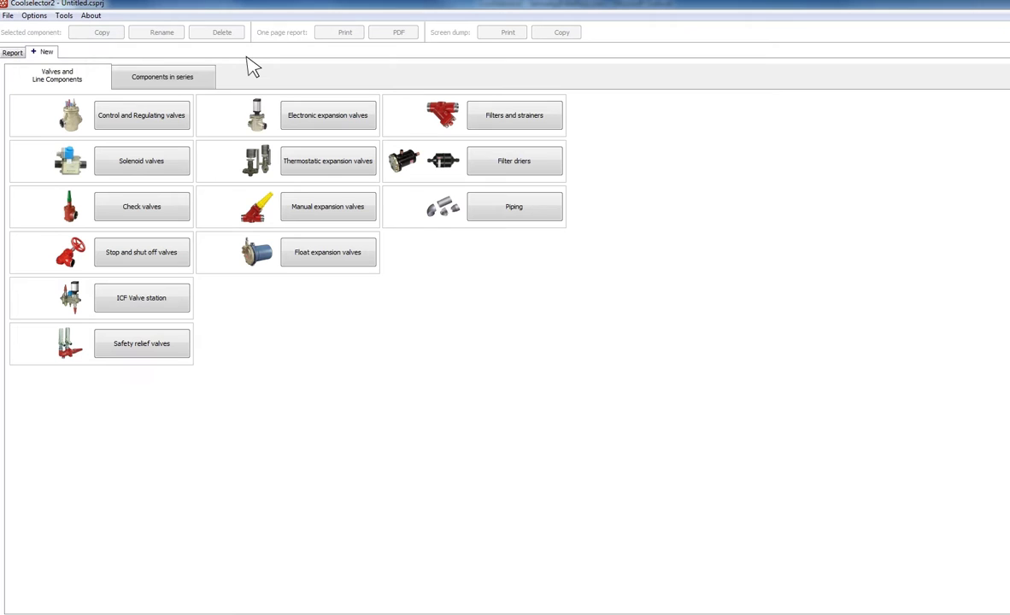
pyautogui.click(34, 16)
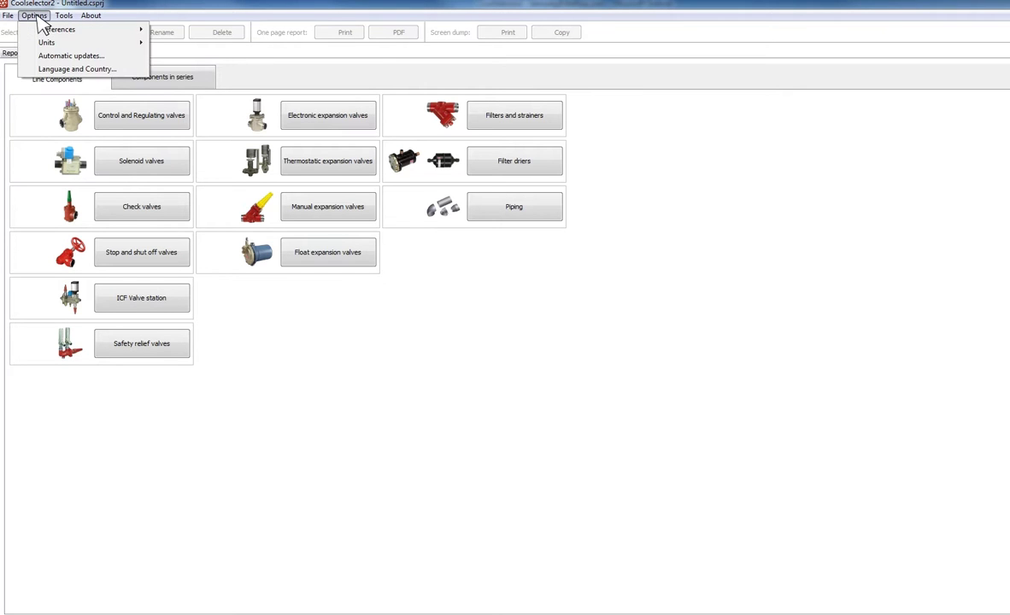
pyautogui.moveTo(56, 29)
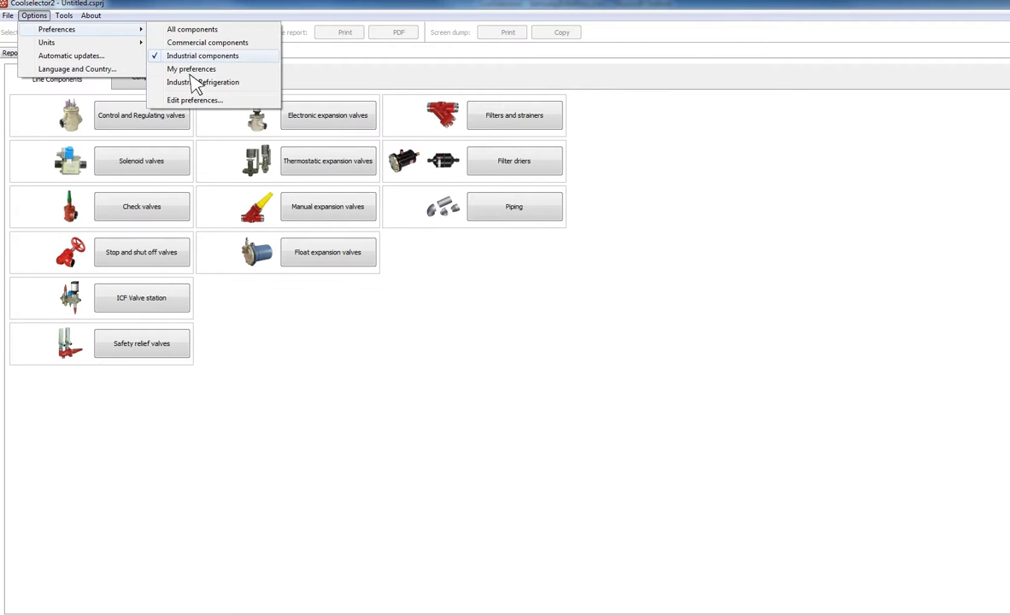
# - In the Industrial components preferences, exclude DCR-DM filter driers and ANSI butt and socket weld connections
pyautogui.click(245, 102)
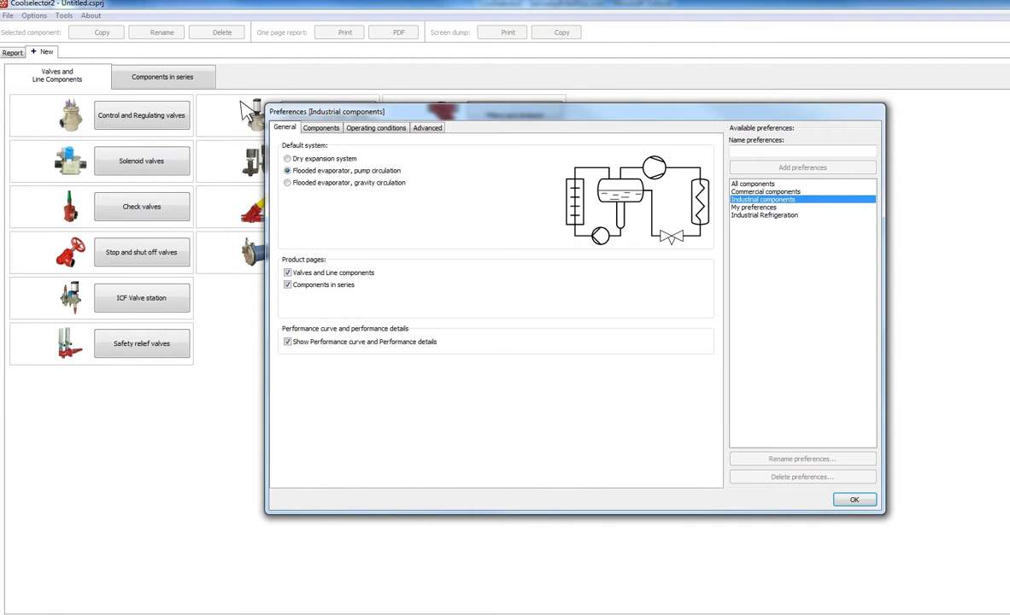
pyautogui.click(323, 129)
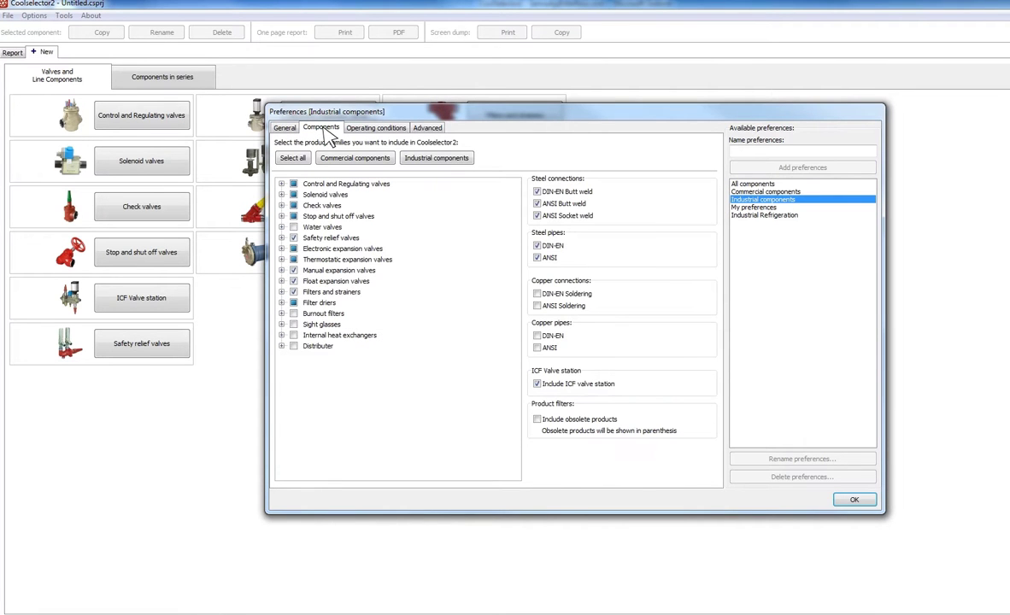
pyautogui.click(282, 302)
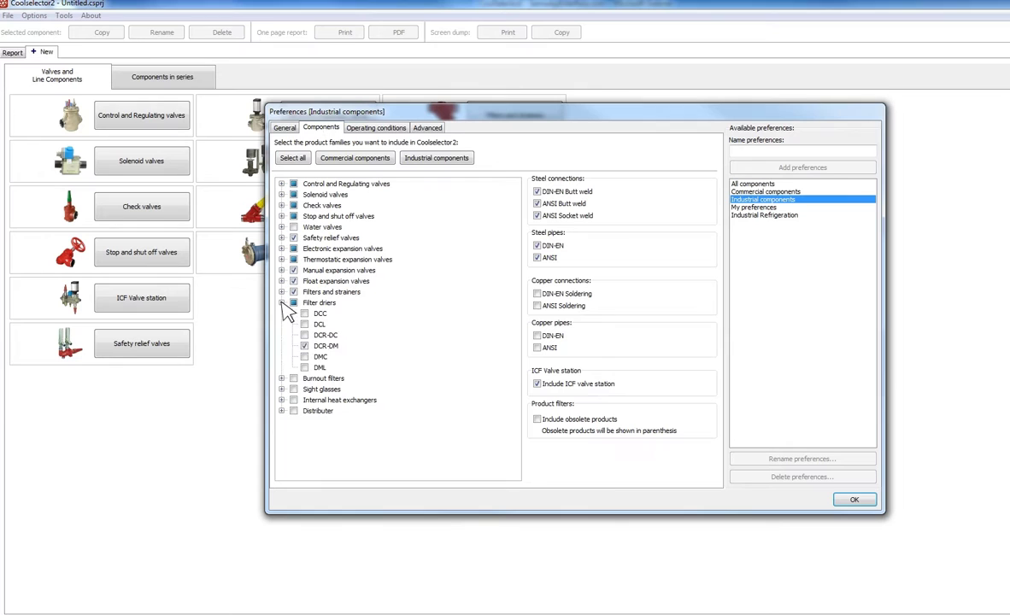
pyautogui.click(305, 346)
pyautogui.click(537, 204)
# - Save the edited preferences as a new set named 'Industrial Refrigeration-xx'
pyautogui.click(365, 132)
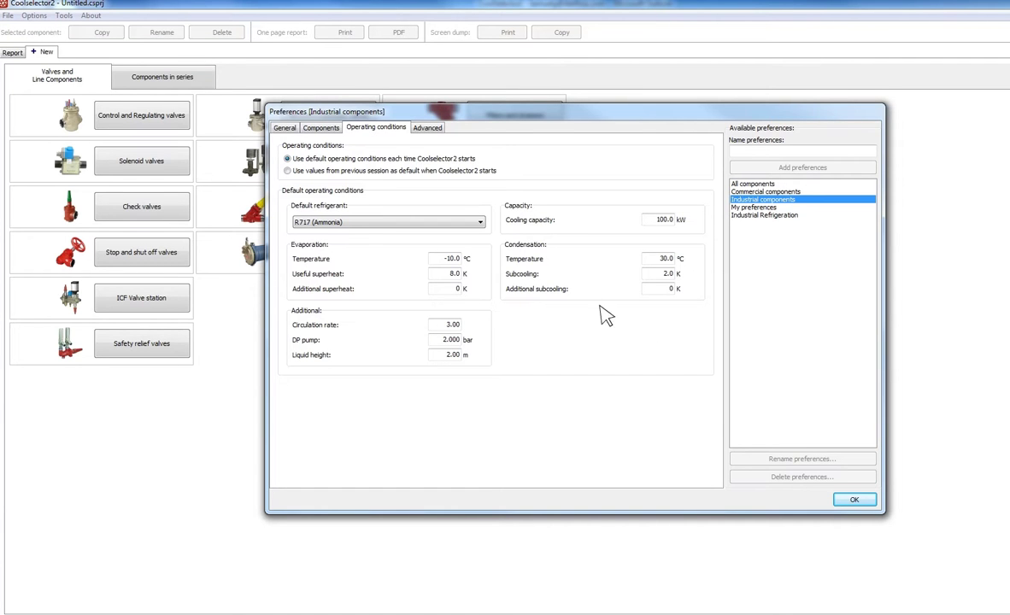
pyautogui.click(861, 502)
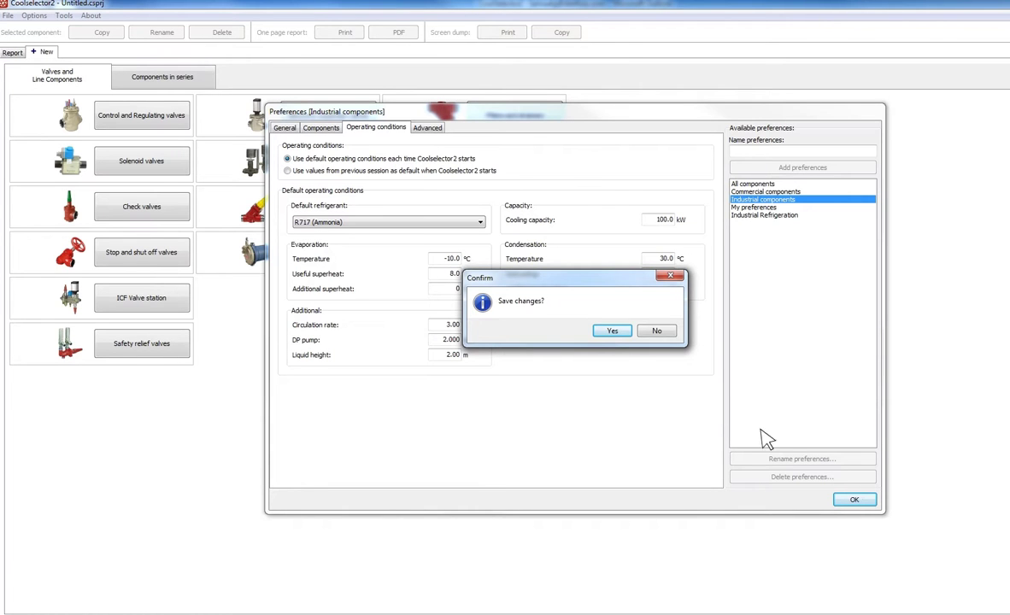
pyautogui.click(612, 331)
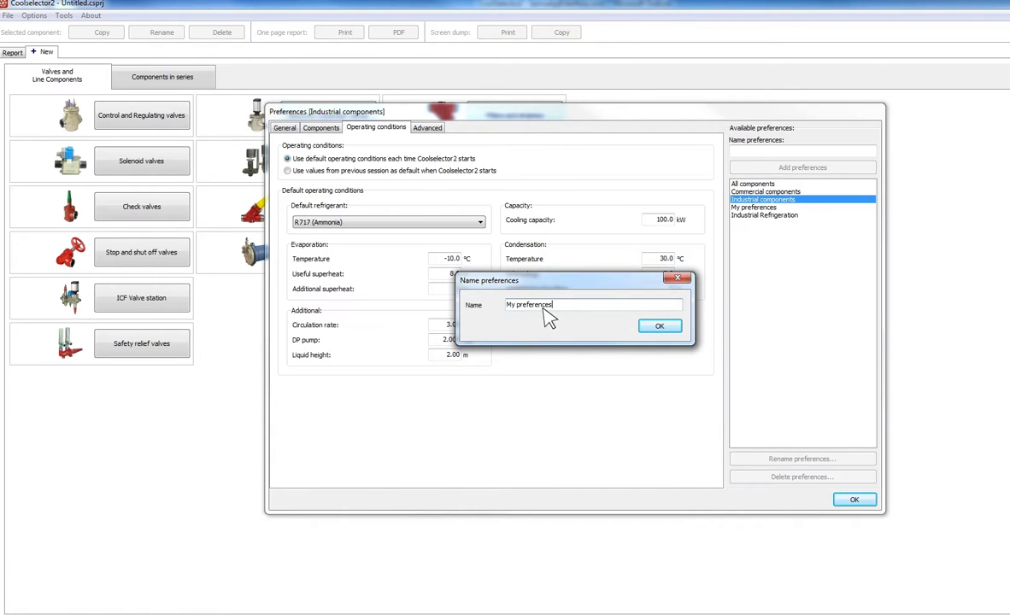
pyautogui.moveTo(504, 305); pyautogui.dragTo(552, 306)
pyautogui.write('Industrial Refrigeration-xx')
pyautogui.click(657, 328)
pyautogui.click(35, 15)
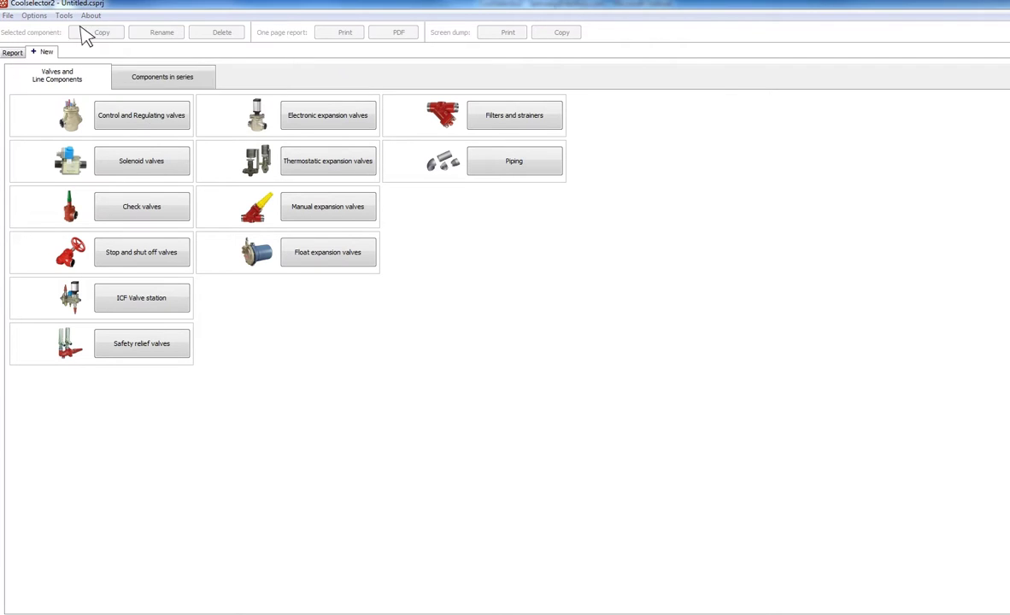
# - Start a new project, discarding the unsaved untitled one
pyautogui.click(8, 17)
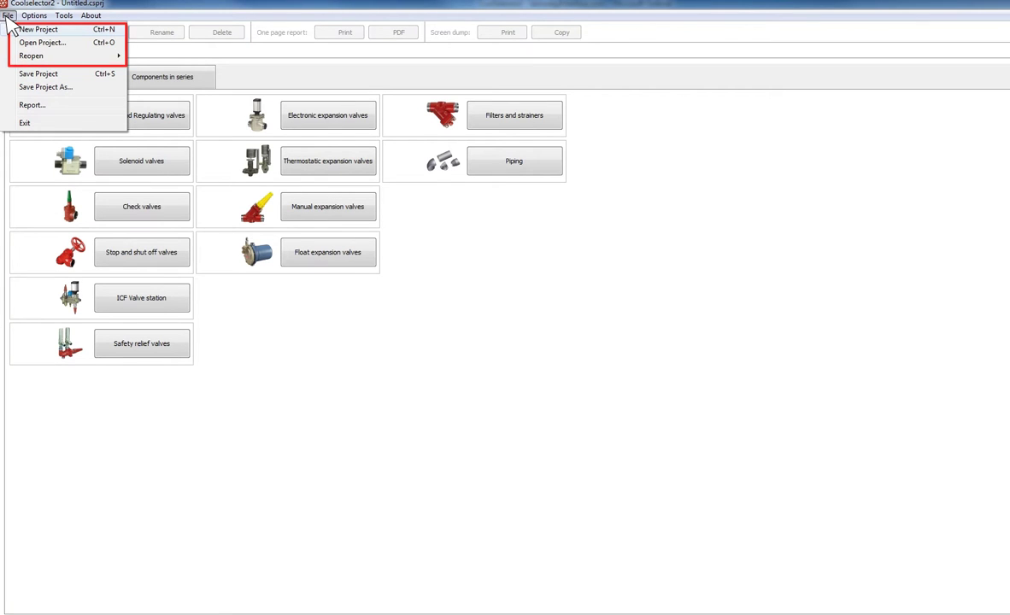
pyautogui.click(13, 29)
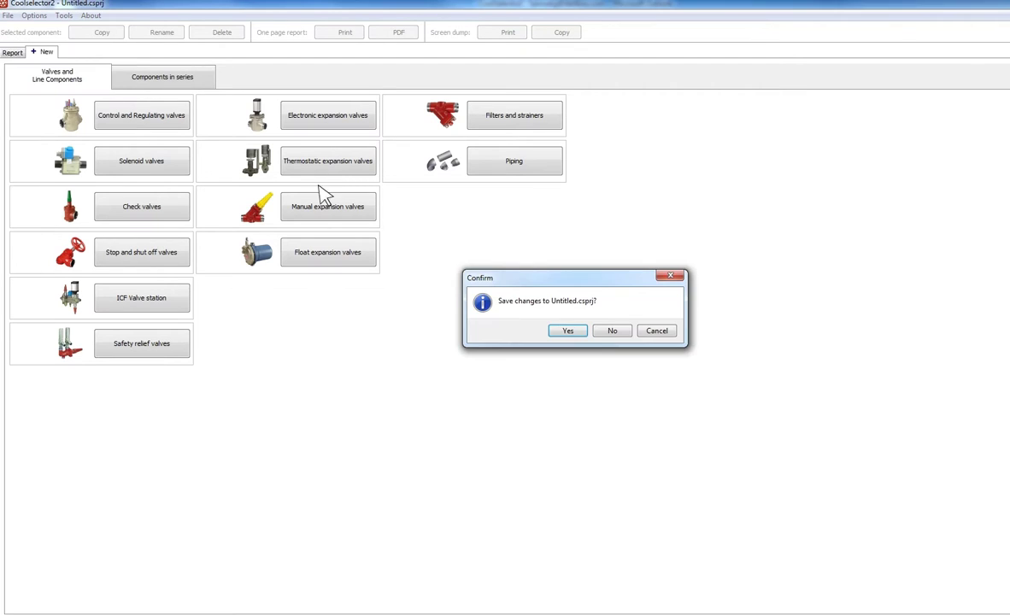
pyautogui.click(612, 332)
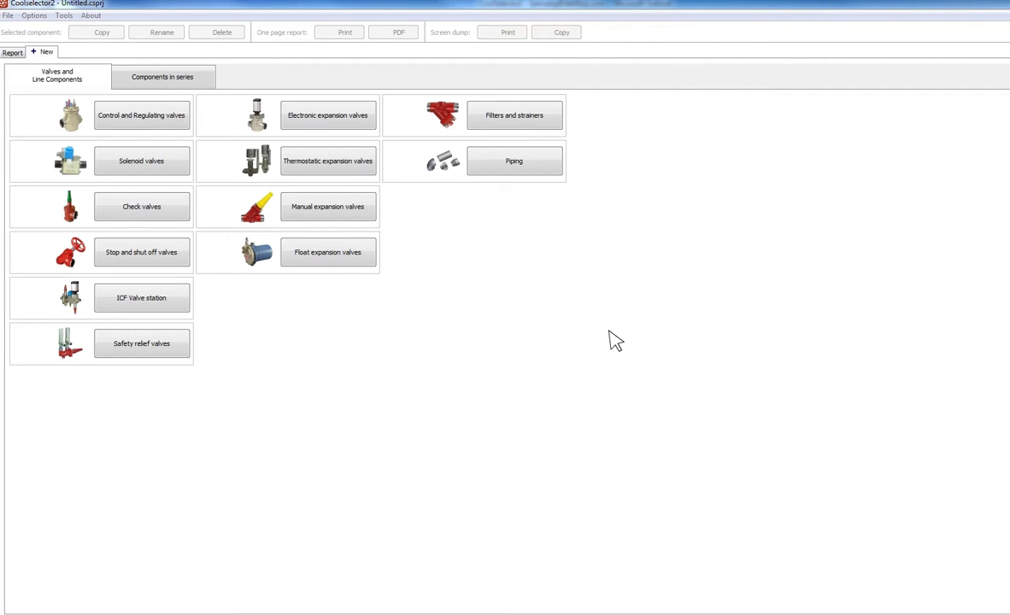
# - Add a stop valve on the wet return line at 150 kW and show SVA angle results
pyautogui.click(162, 263)
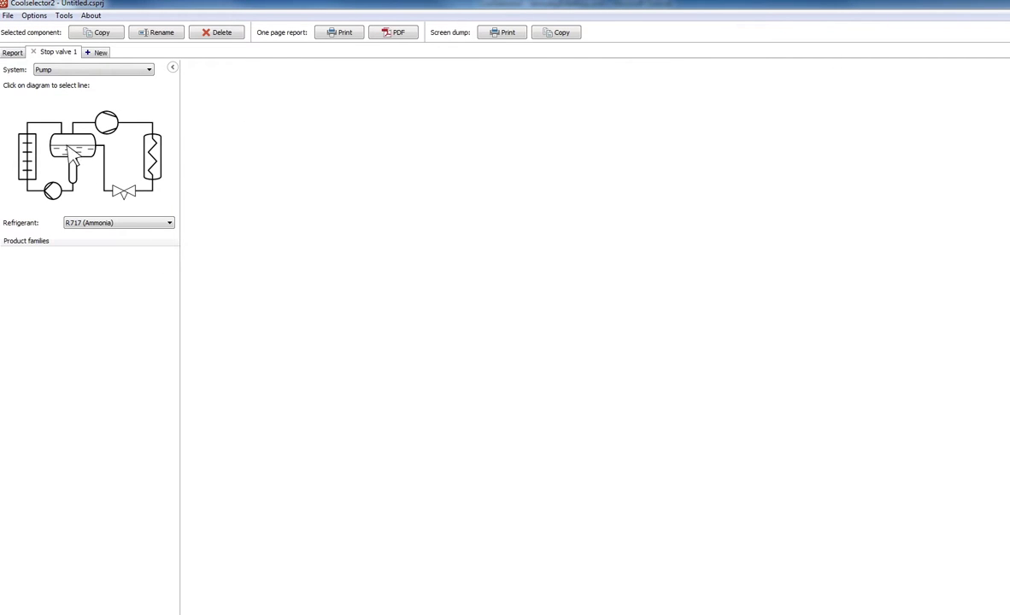
pyautogui.click(50, 126)
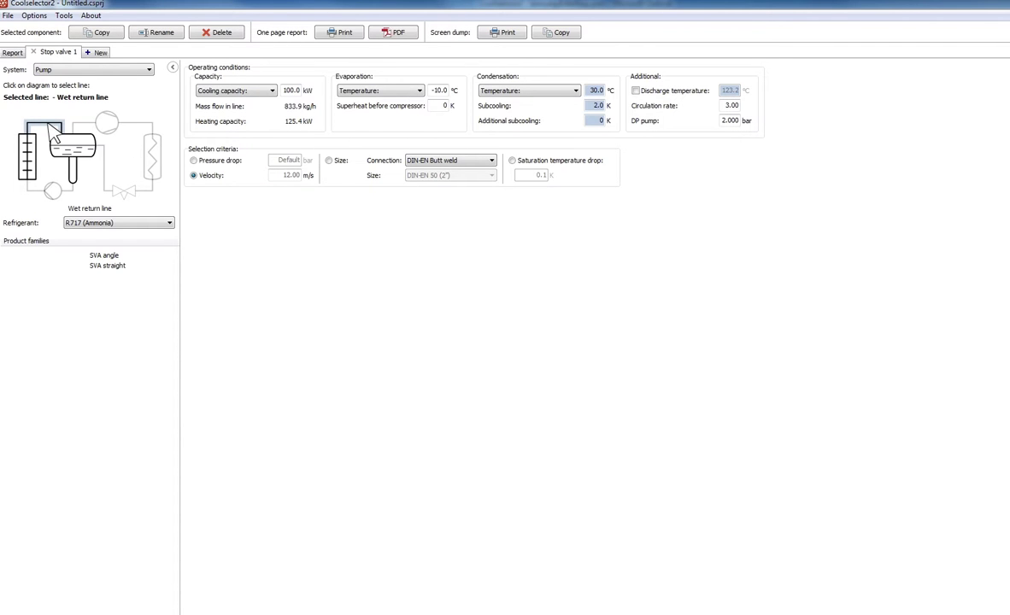
pyautogui.doubleClick(294, 92)
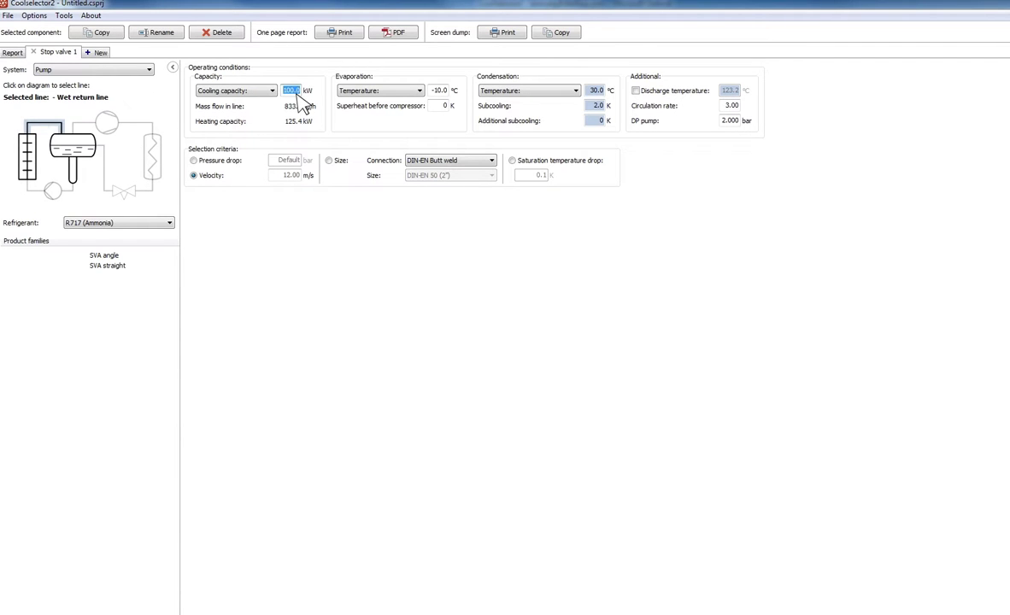
pyautogui.write('150')
pyautogui.press('Return')
pyautogui.click(104, 256)
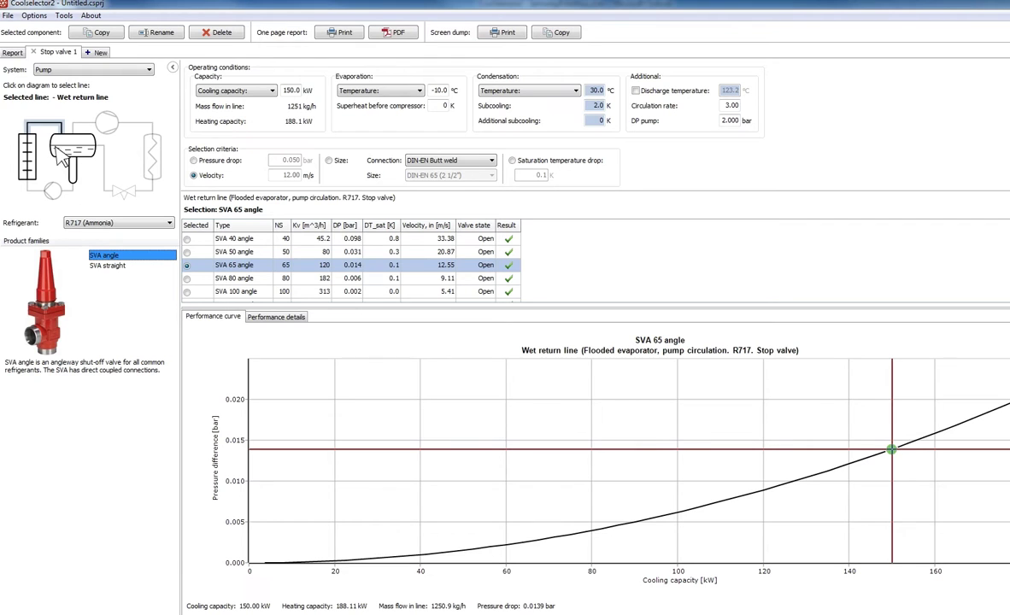
# - Change the stop valve selection from SVA 65 angle to SVA 80 angle
pyautogui.click(13, 53)
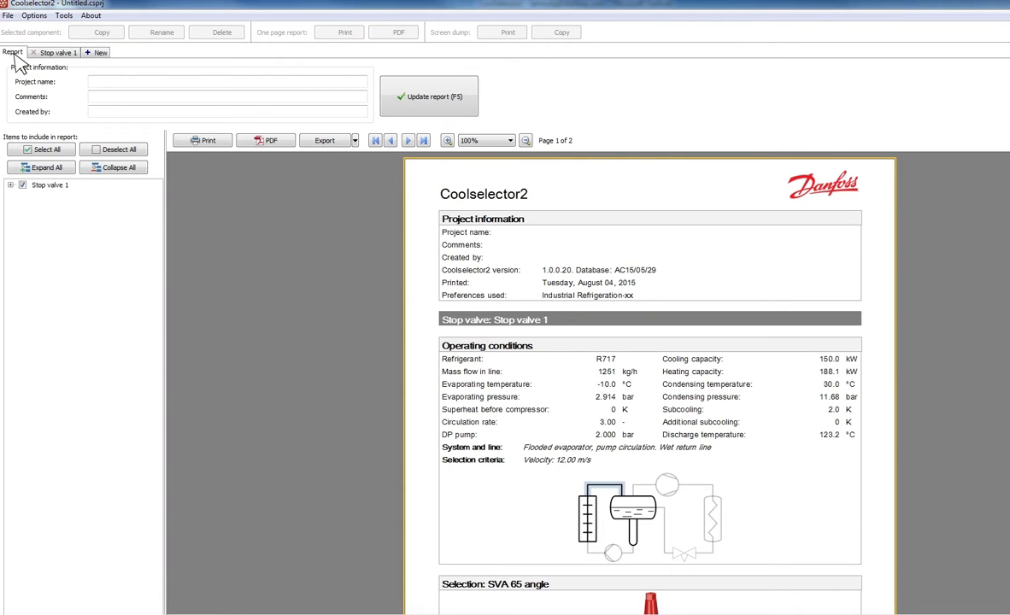
pyautogui.click(59, 53)
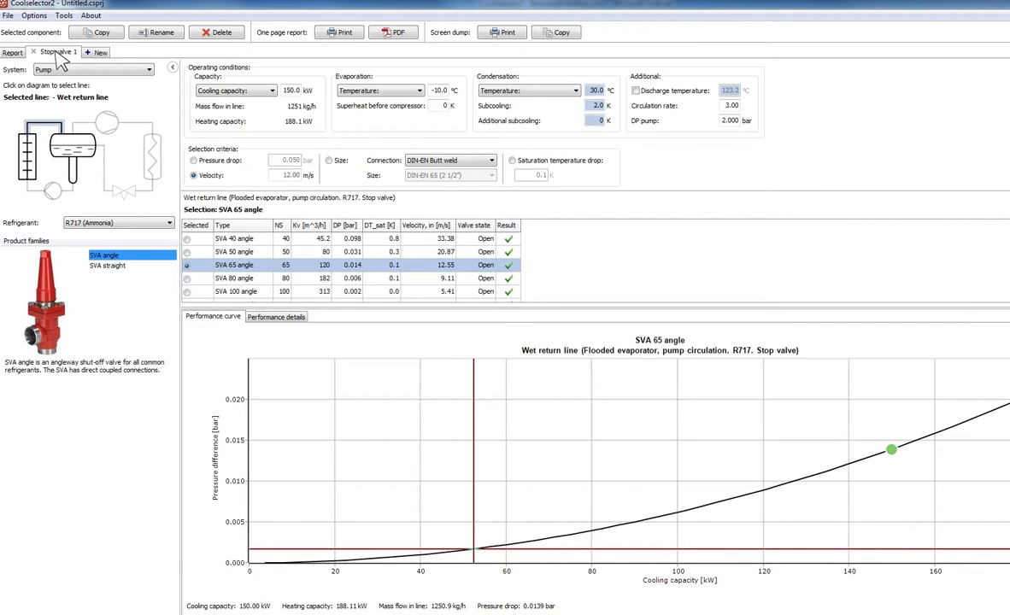
pyautogui.click(187, 279)
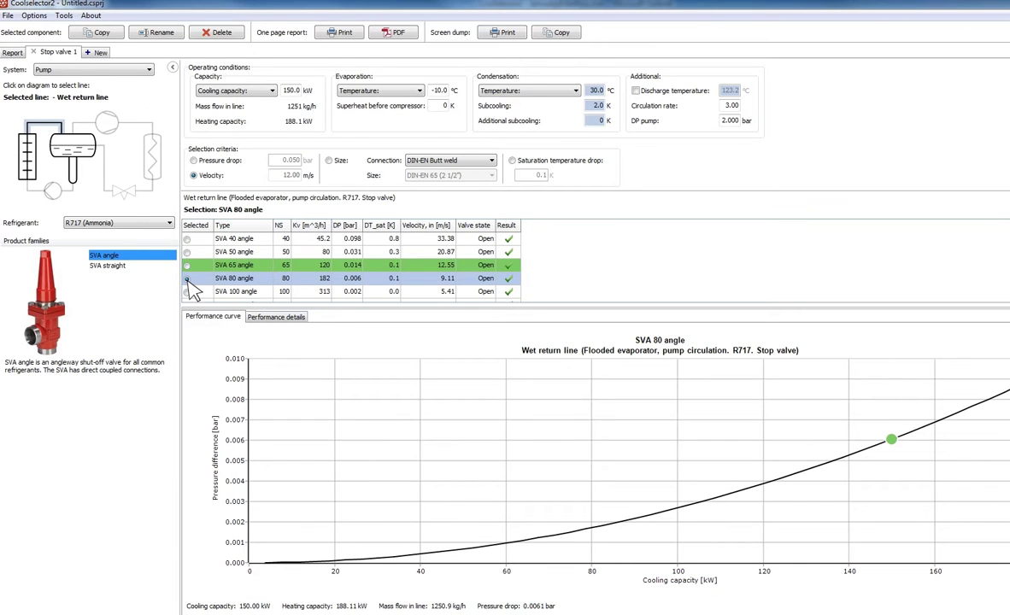
# - Add a Solenoid valve 1 calculation using the ICLX family, sized ICLX 65
pyautogui.click(98, 52)
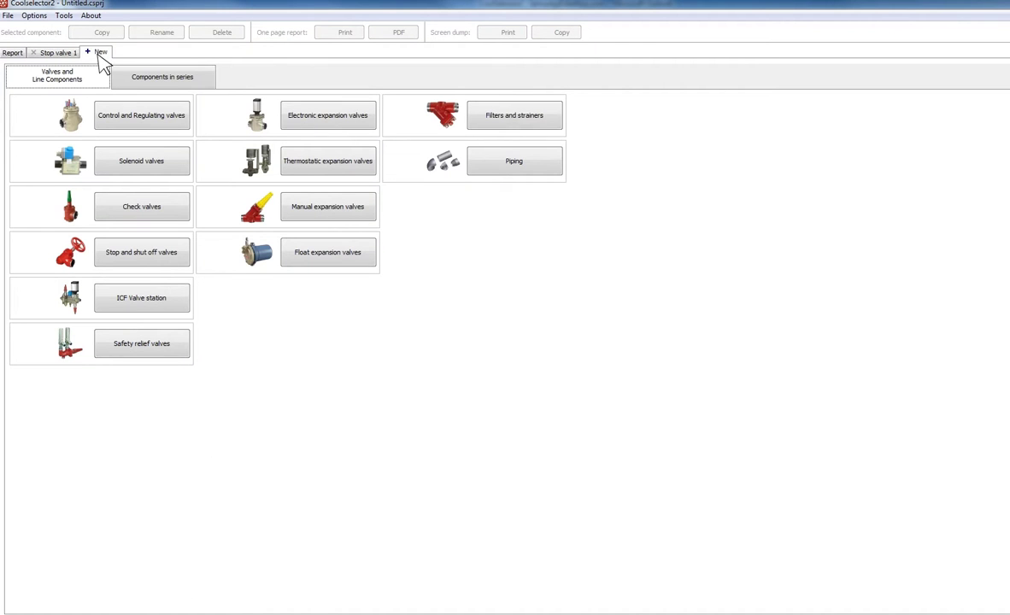
pyautogui.click(184, 168)
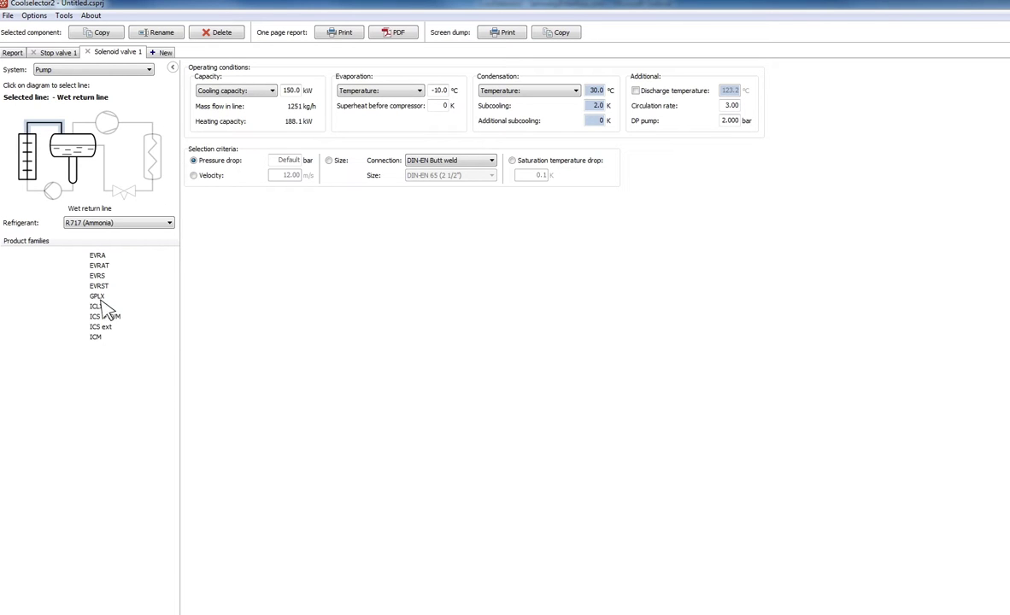
pyautogui.moveTo(97, 306)
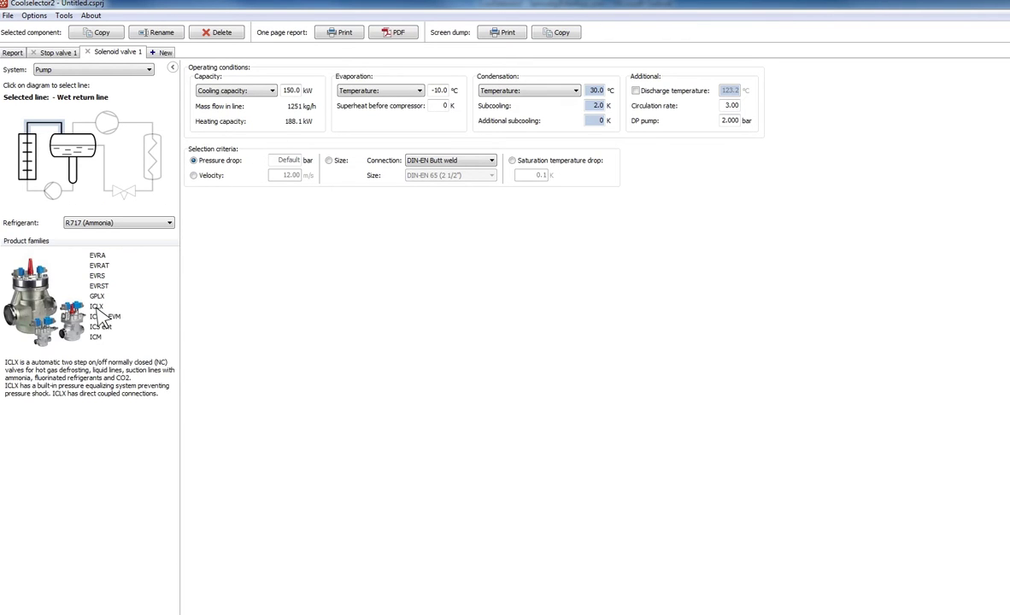
pyautogui.click(97, 308)
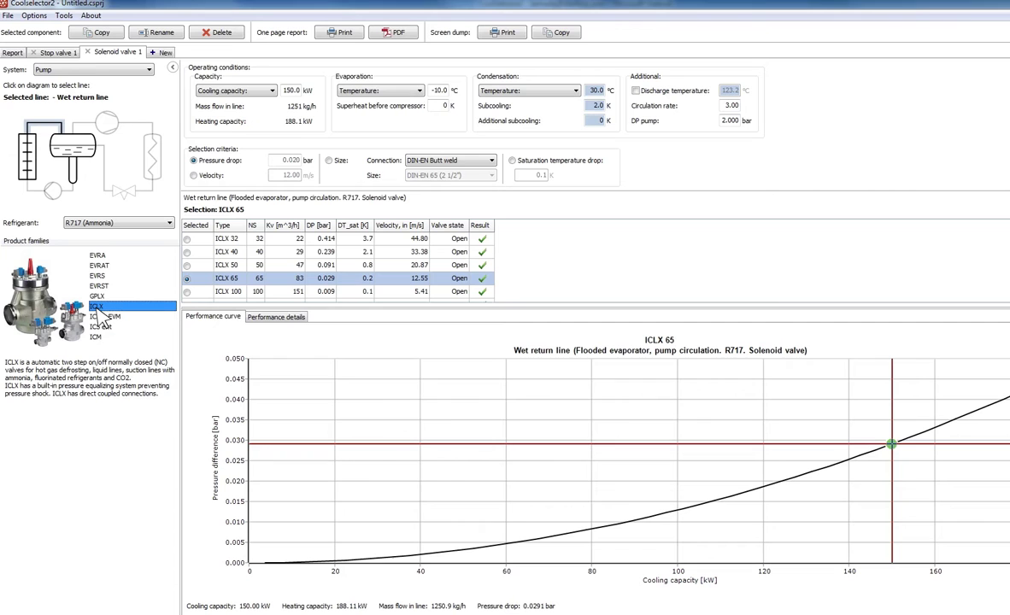
# - Add a control valve calculation using the ICS product family
pyautogui.click(163, 52)
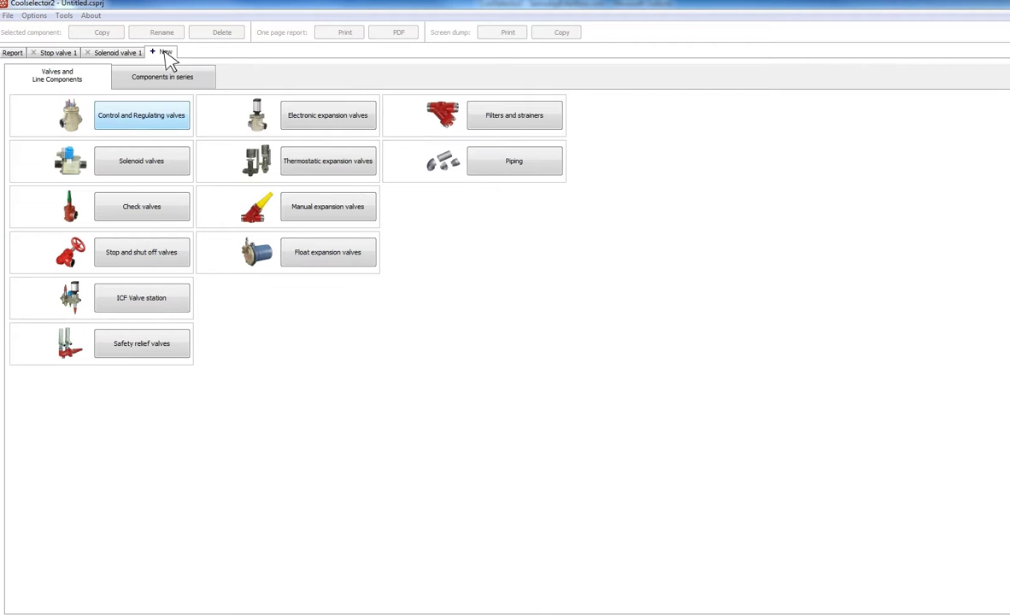
pyautogui.click(147, 122)
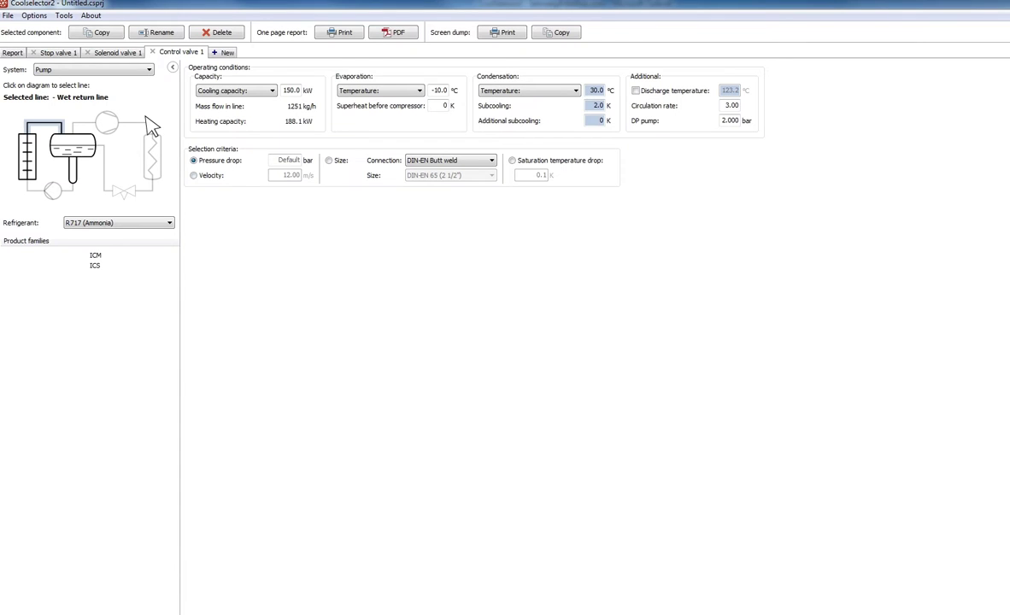
pyautogui.click(95, 266)
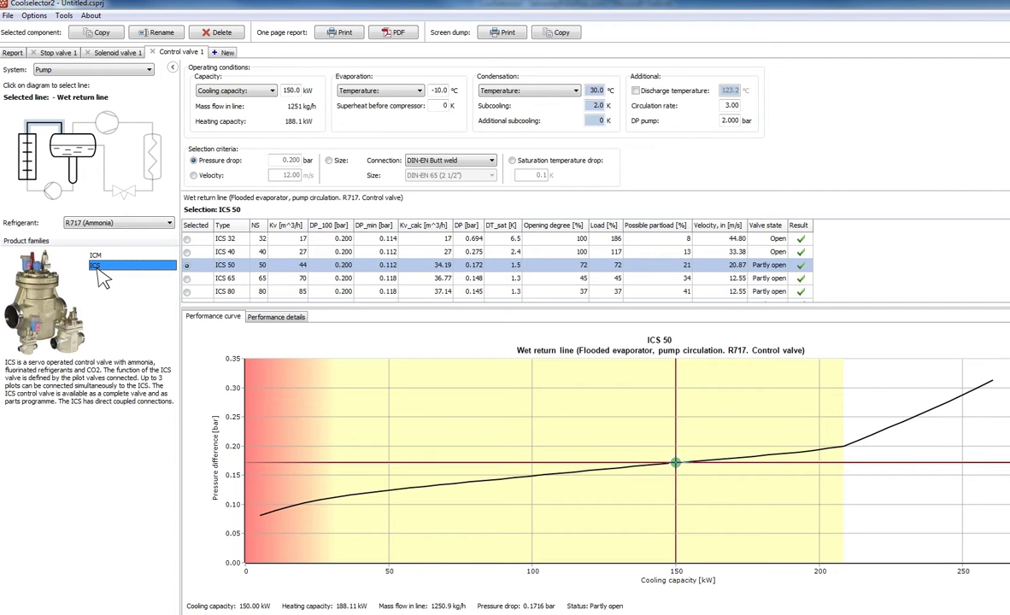
# - Check the ICS curve at about 208, 72 and 20 kW, preview ICS 65, then keep ICS 50
pyautogui.click(845, 451)
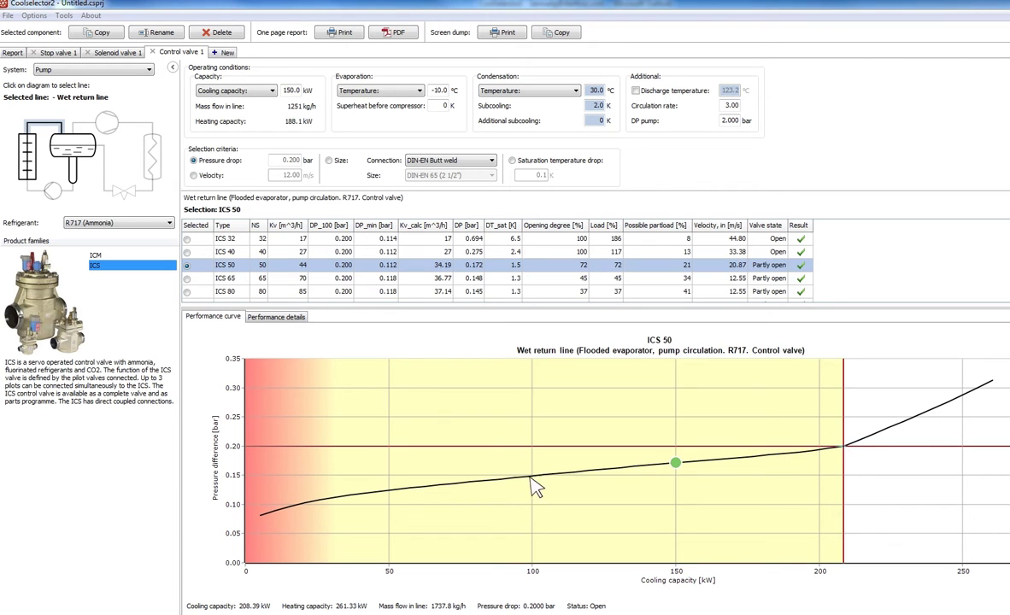
pyautogui.click(454, 484)
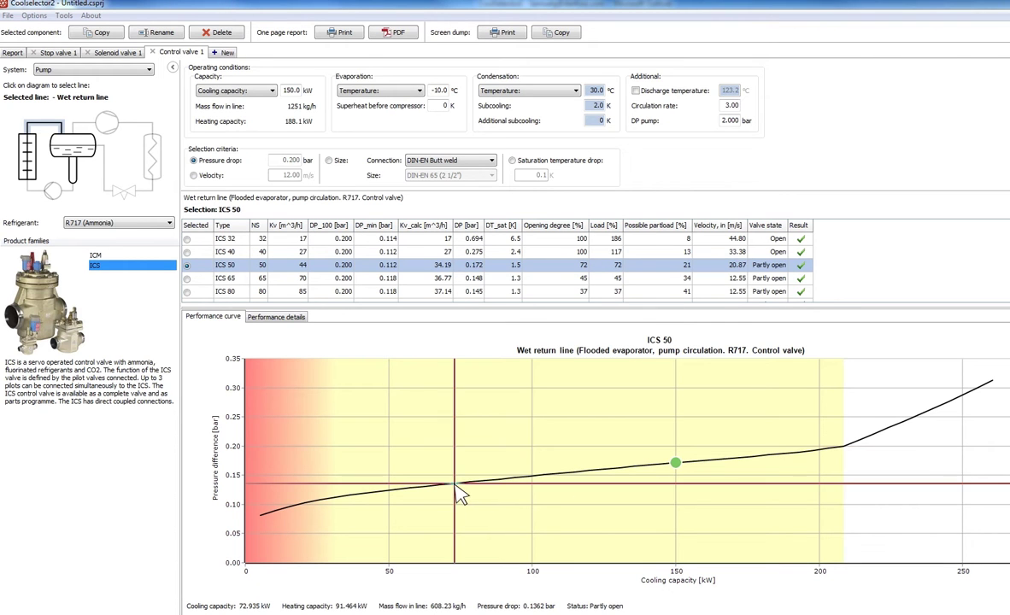
pyautogui.click(306, 504)
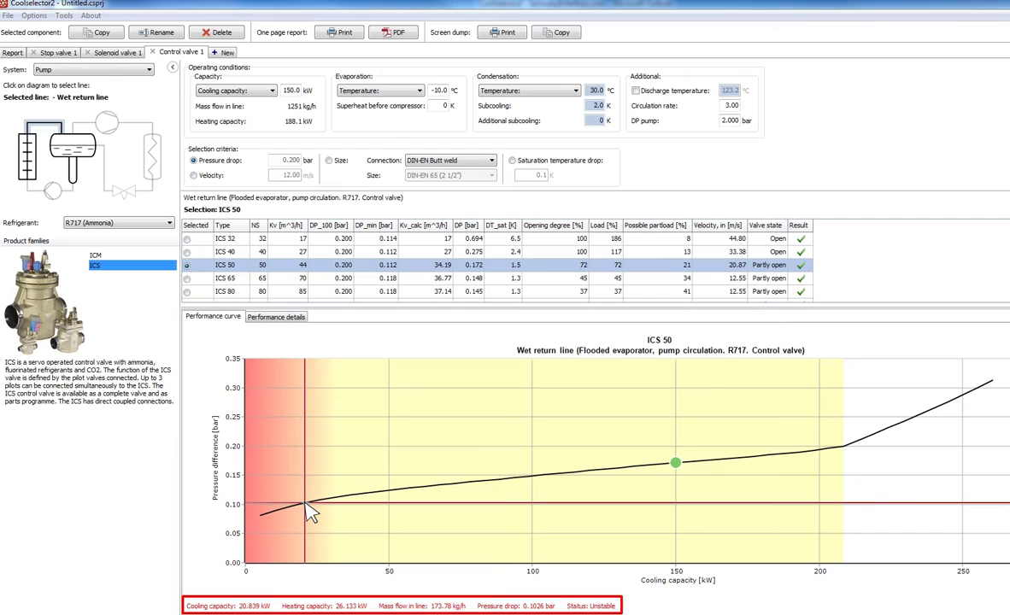
pyautogui.click(188, 280)
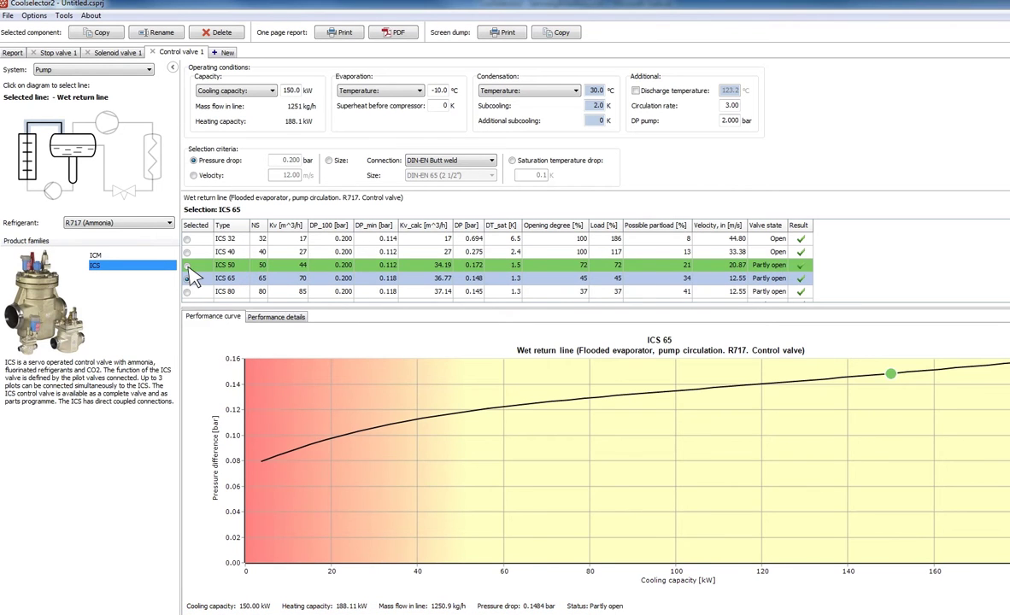
pyautogui.click(188, 266)
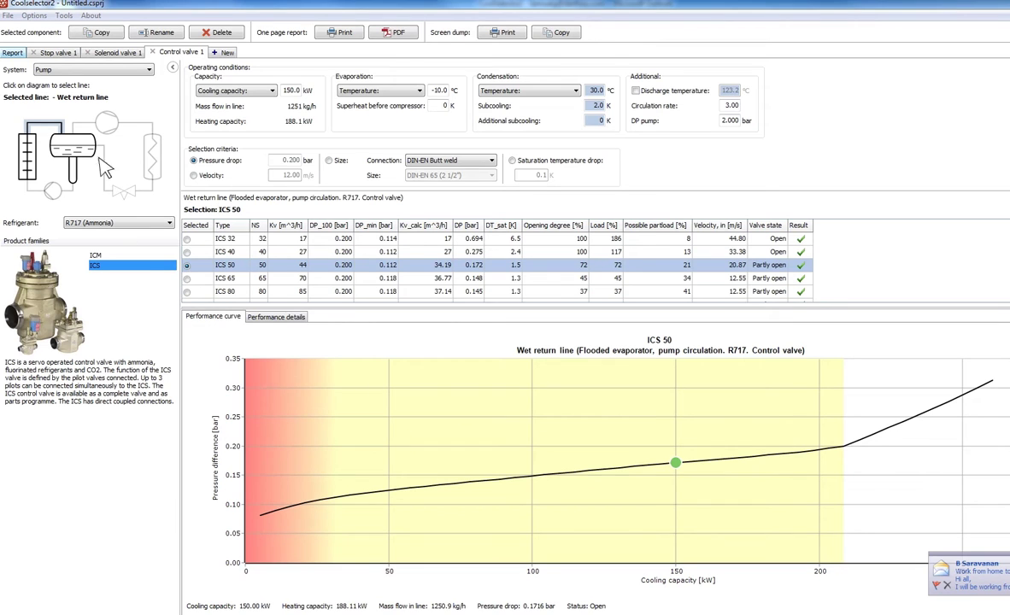
# - Exclude Stop valve 1 and Solenoid valve 1 from the report and regenerate it
pyautogui.click(13, 54)
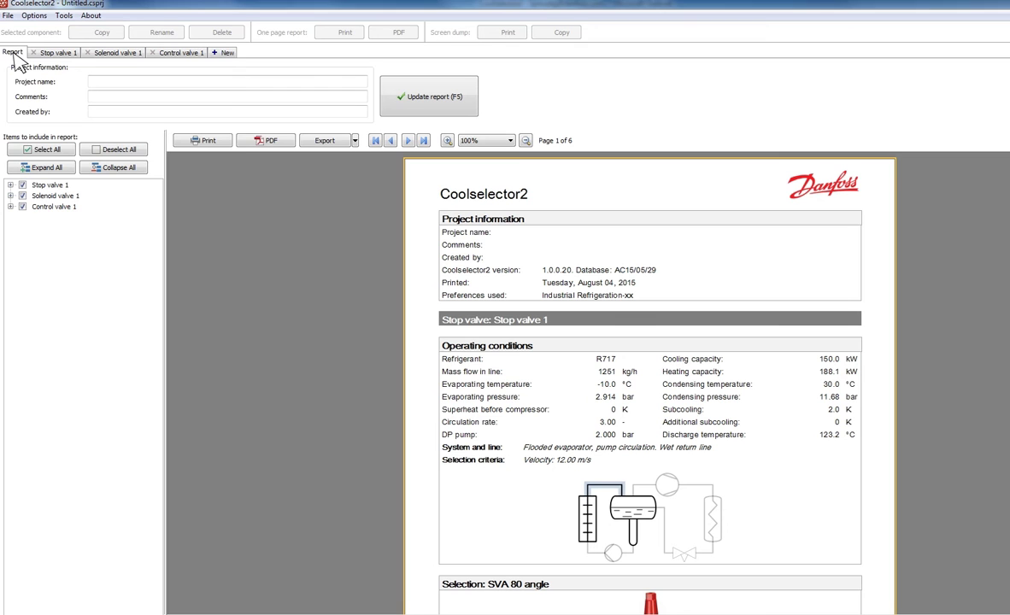
pyautogui.click(22, 184)
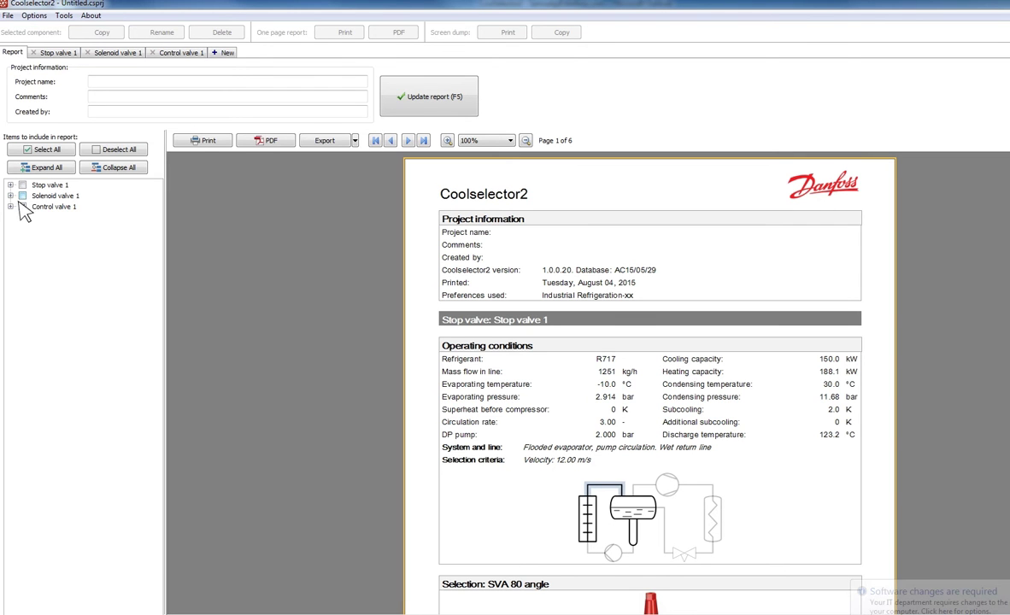
pyautogui.click(10, 207)
pyautogui.click(436, 98)
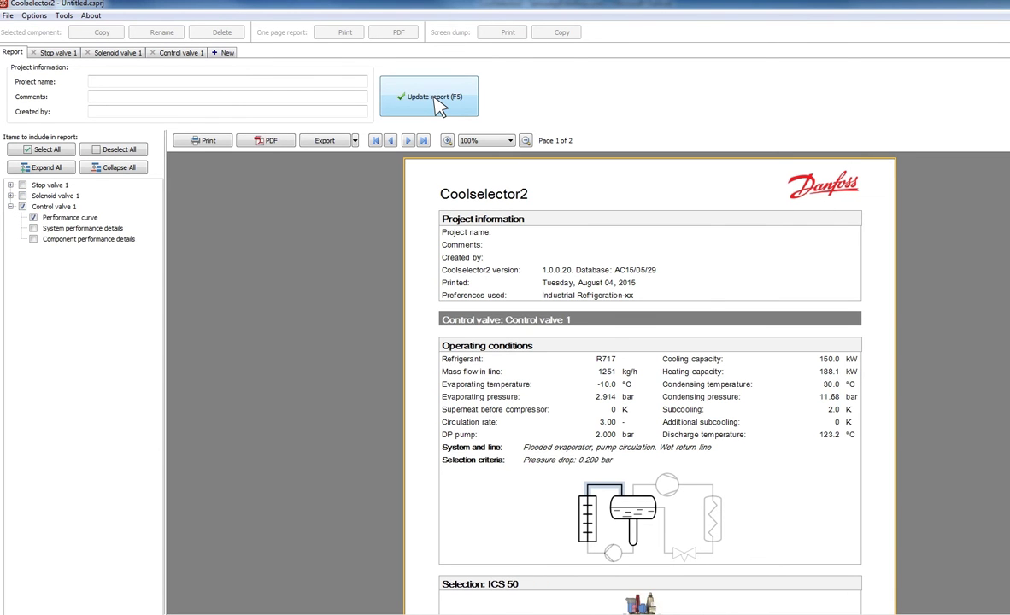